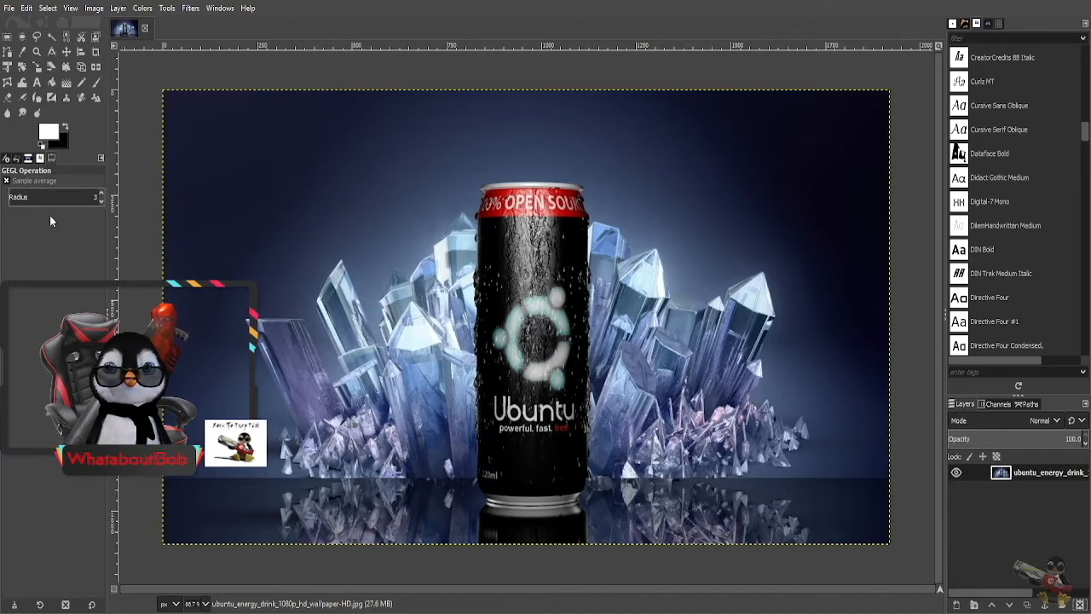
- Add black 200 px CreatorCredits BB text beside the can reading "How To / Shadow / Outline / Text In / GIMP" on five lines
{"action": "left_click", "coordinate": [38, 82]}
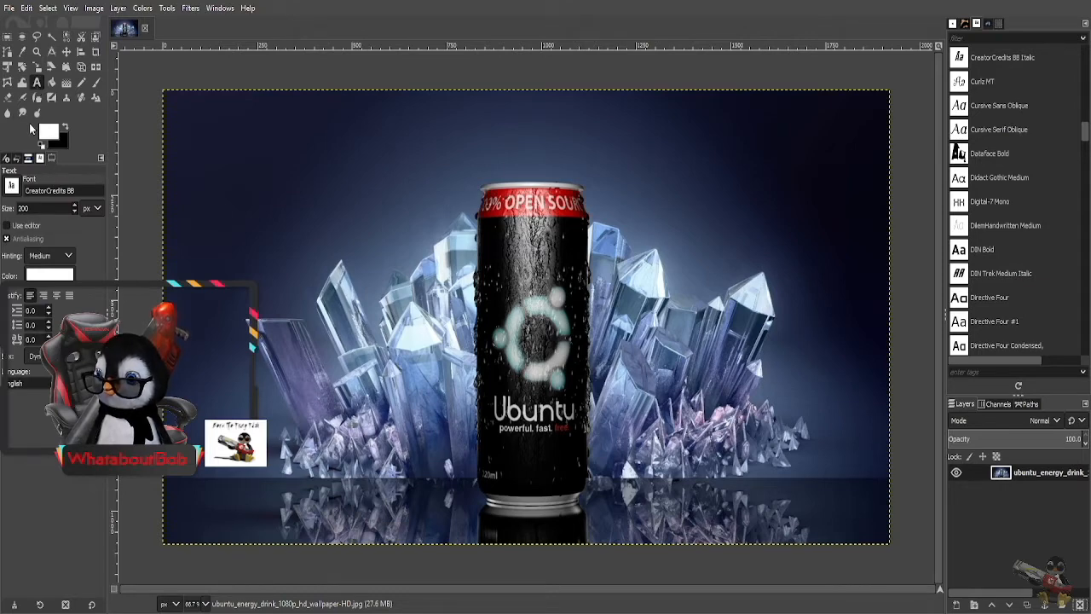
{"action": "left_click", "coordinate": [65, 128]}
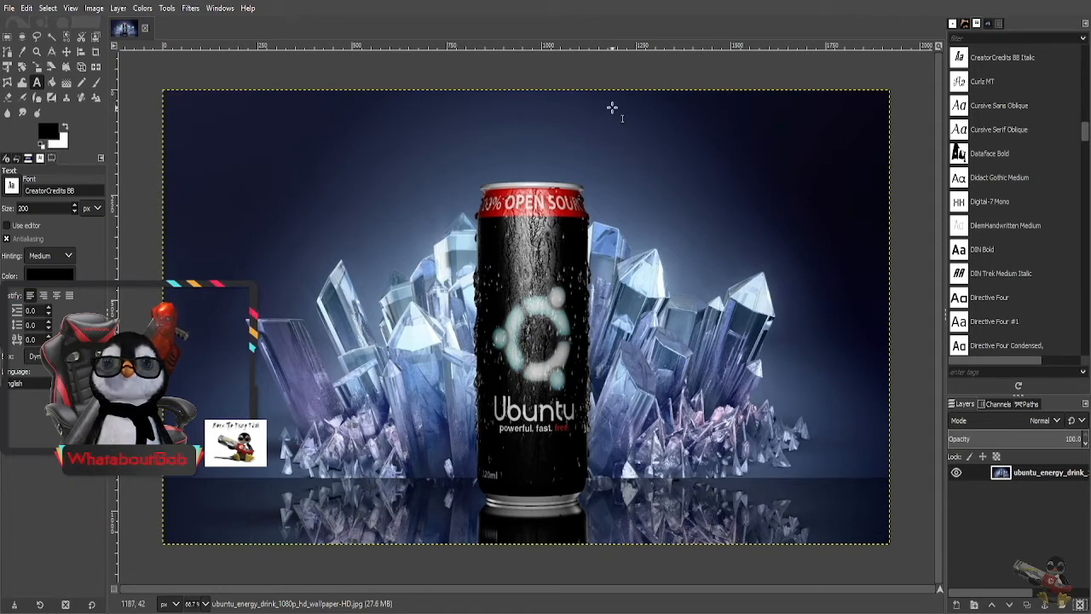
{"action": "left_click_drag", "start_coordinate": [601, 98], "coordinate": [614, 117]}
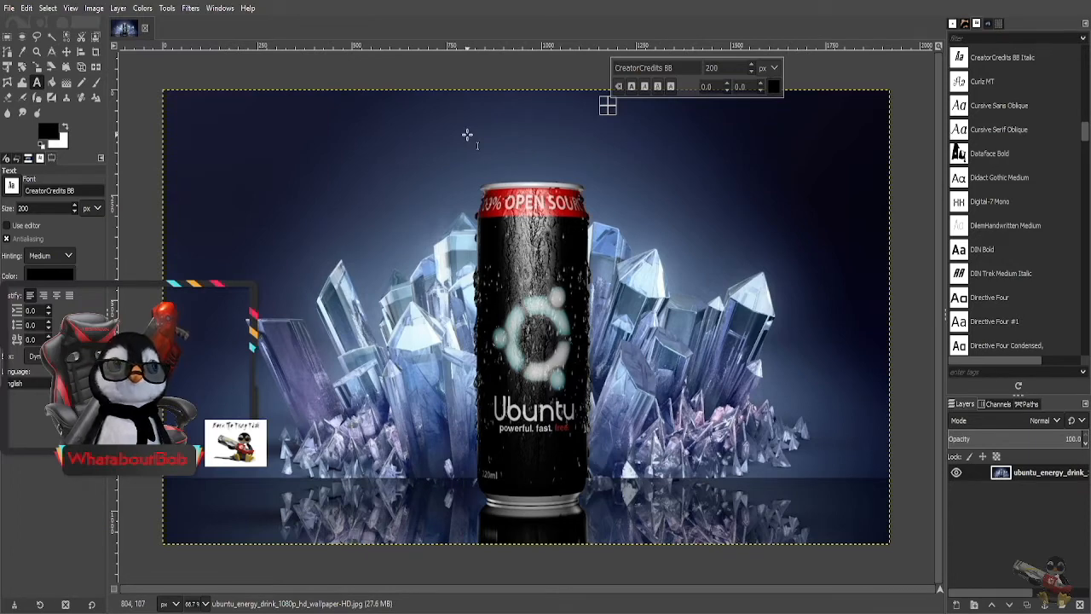
{"action": "type", "text": "How To"}
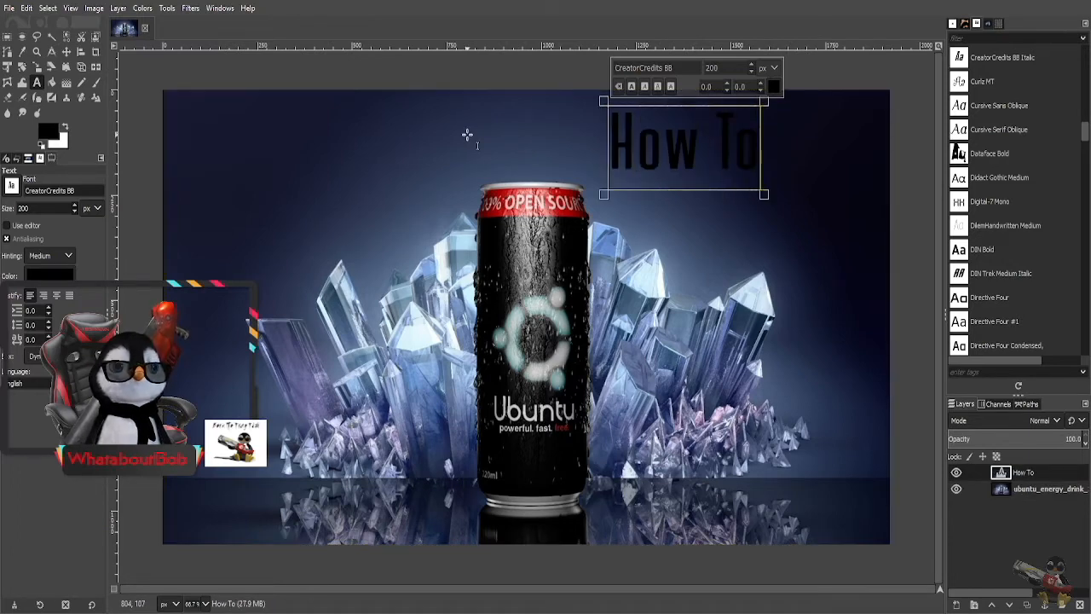
{"action": "key", "text": "Return"}
{"action": "type", "text": "Sha"}
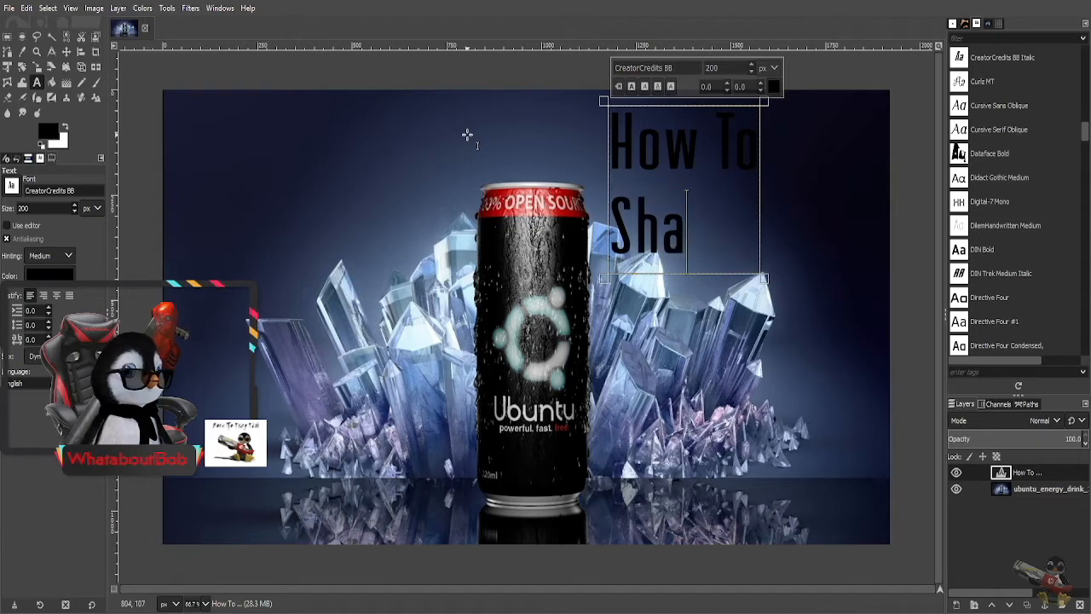
{"action": "type", "text": "dowOU"}
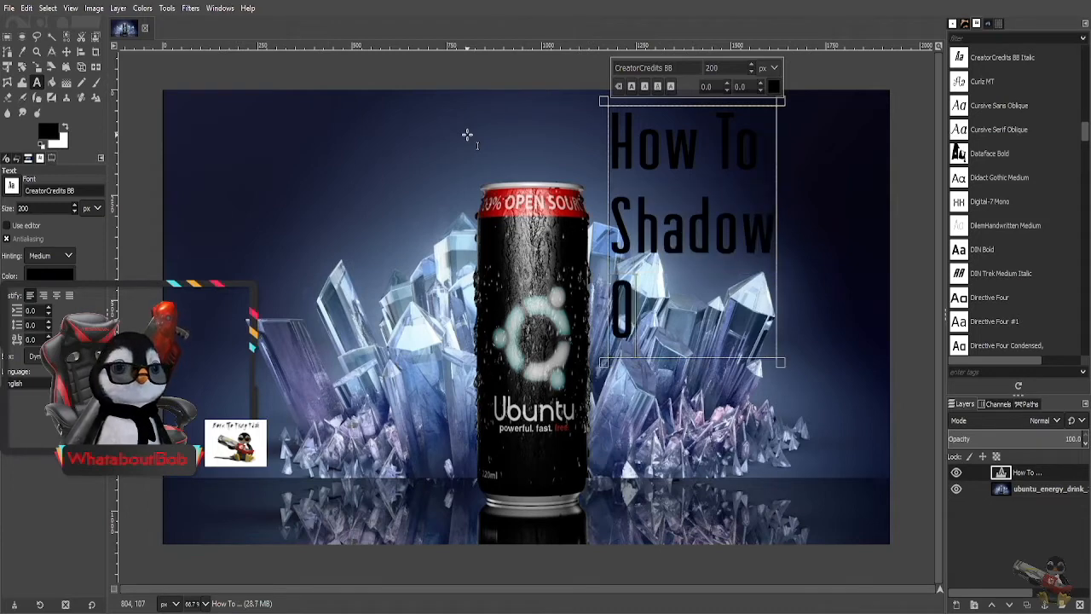
{"action": "key", "text": "BackSpace"}
{"action": "type", "text": "utline"}
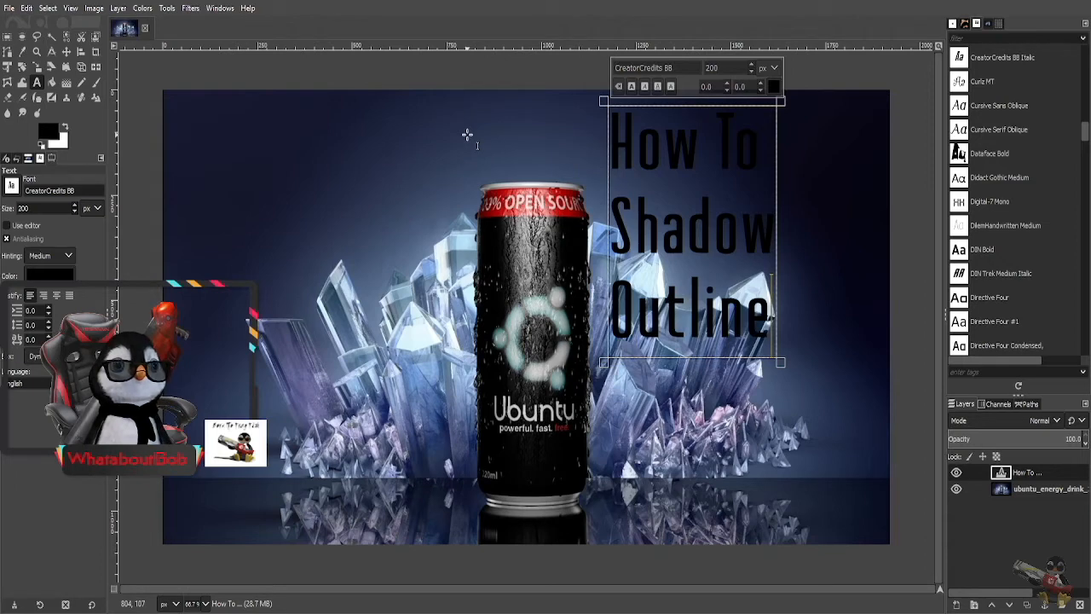
{"action": "key", "text": "Return"}
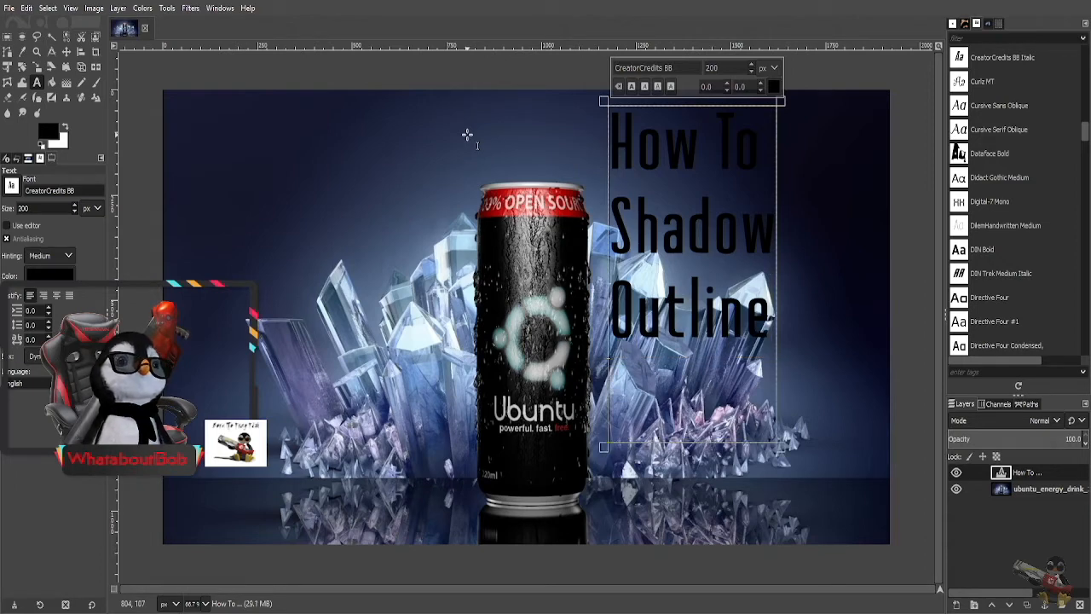
{"action": "type", "text": "Text IN"}
{"action": "key", "text": "BackSpace"}
{"action": "type", "text": "n"}
{"action": "key", "text": "Return"}
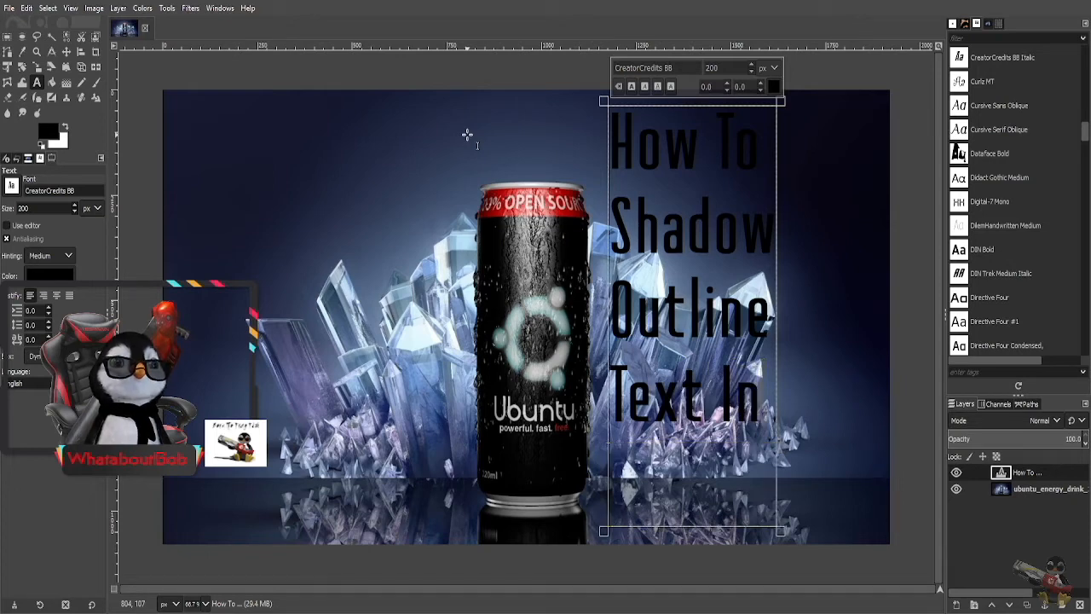
{"action": "type", "text": "GIMP"}
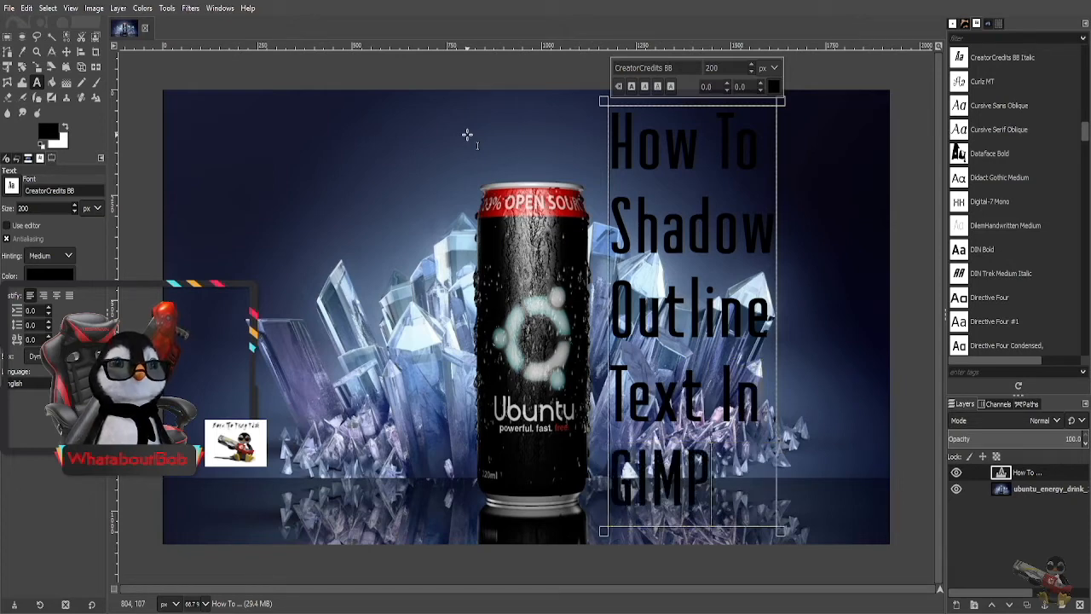
{"action": "left_click", "coordinate": [817, 162]}
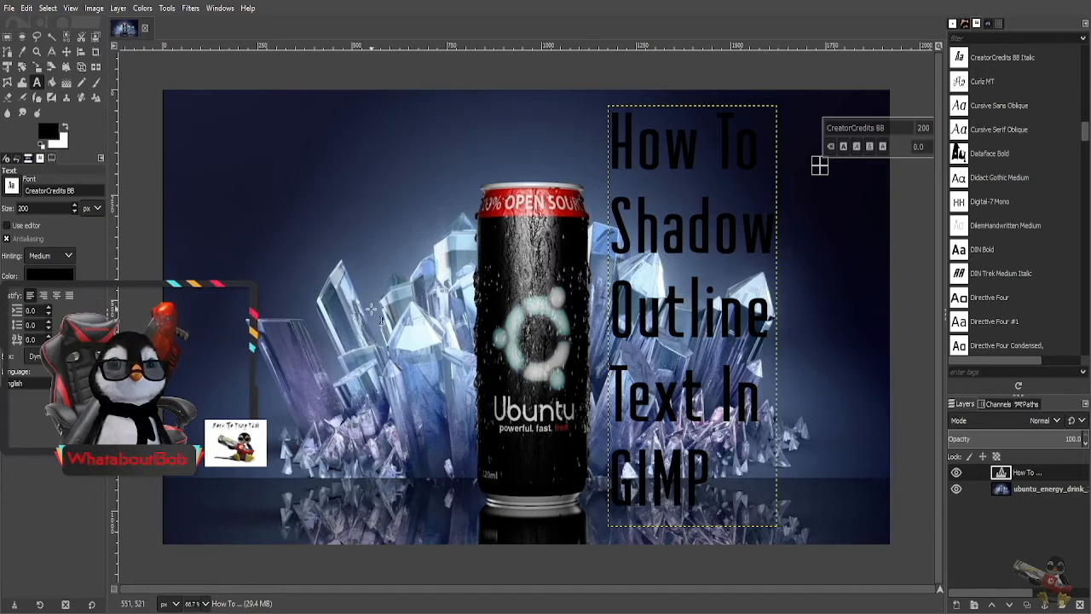
- Create a selection from the text layer's alpha and grow it by 4 px
{"action": "right_click", "coordinate": [1026, 475]}
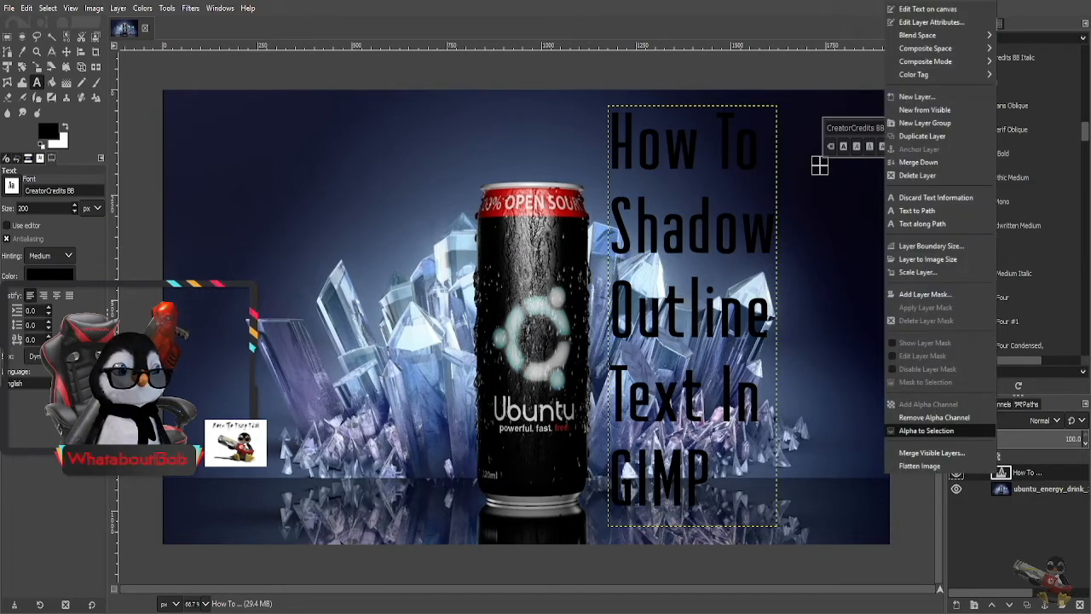
{"action": "left_click", "coordinate": [927, 430]}
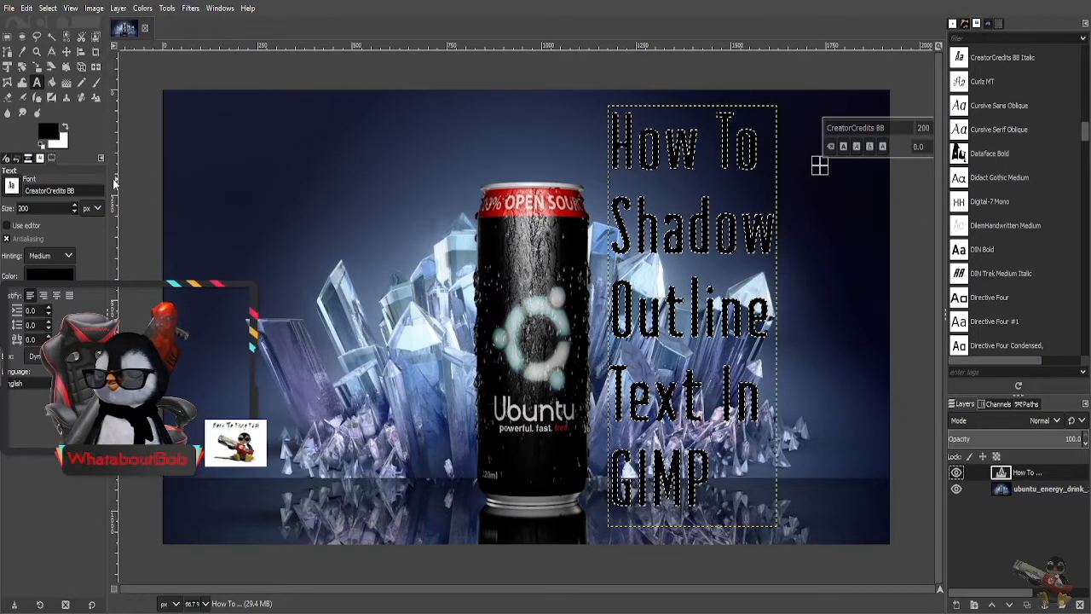
{"action": "left_click", "coordinate": [47, 8]}
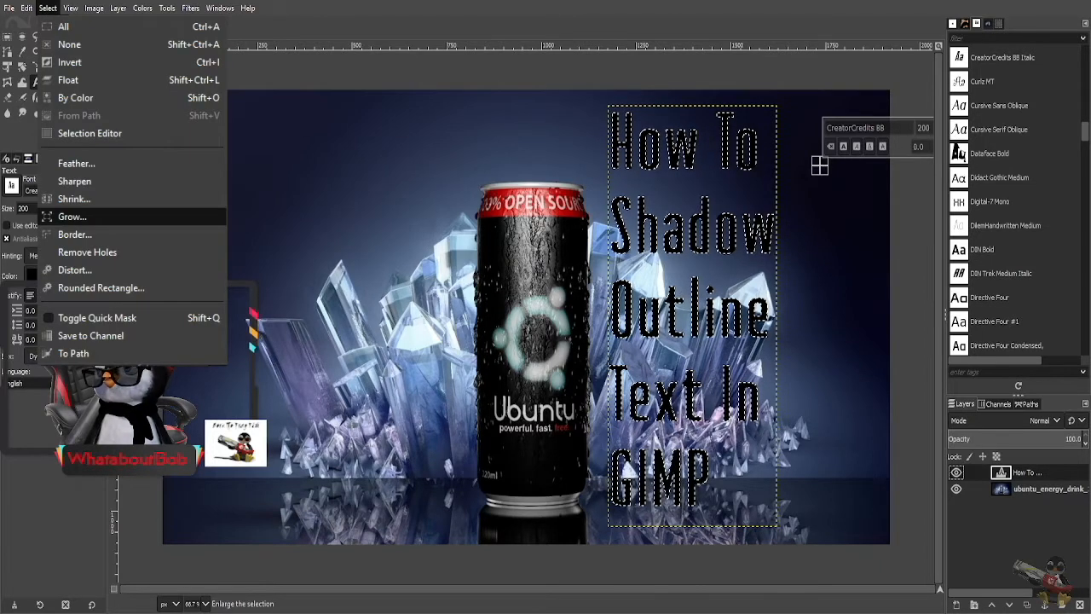
{"action": "left_click", "coordinate": [73, 217]}
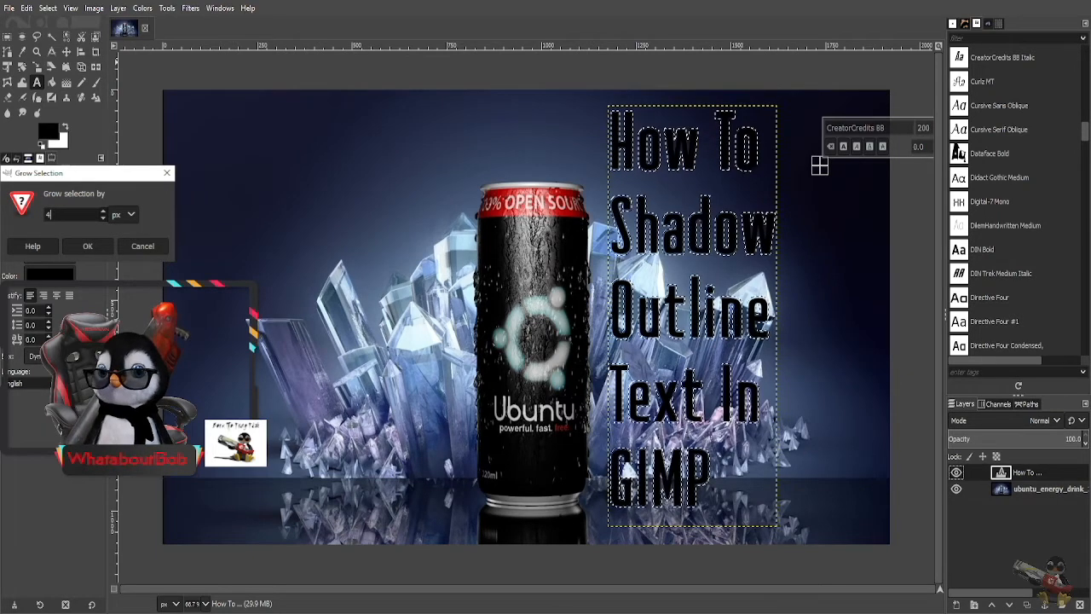
{"action": "key", "text": "Return"}
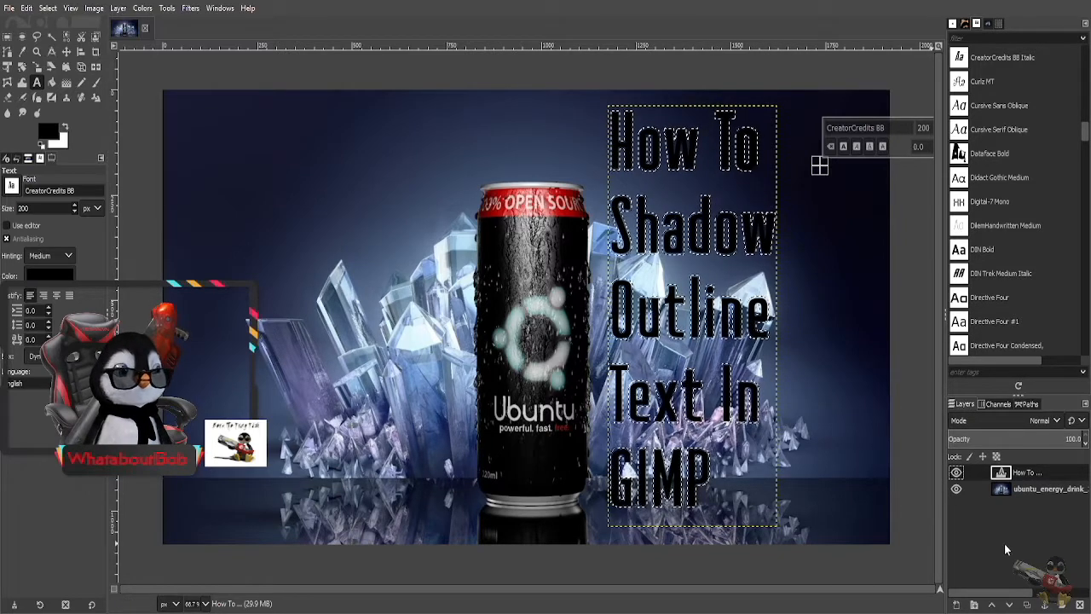
- Create a transparent layer named "shadow layer" and bucket-fill the lettering selection on it with red fc0808
{"action": "left_click", "coordinate": [957, 603]}
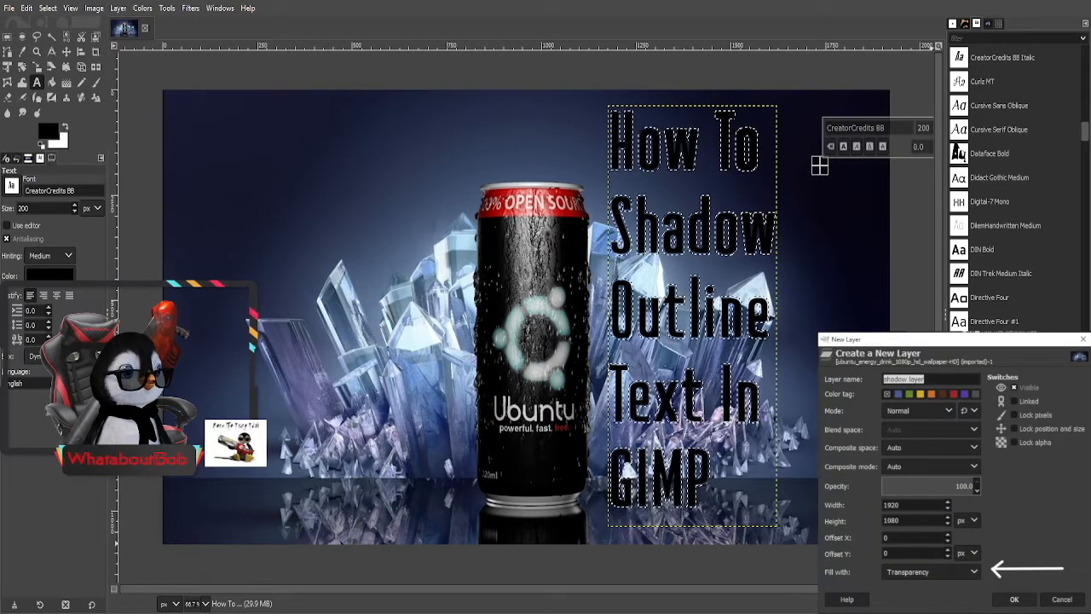
{"action": "left_click", "coordinate": [1006, 599]}
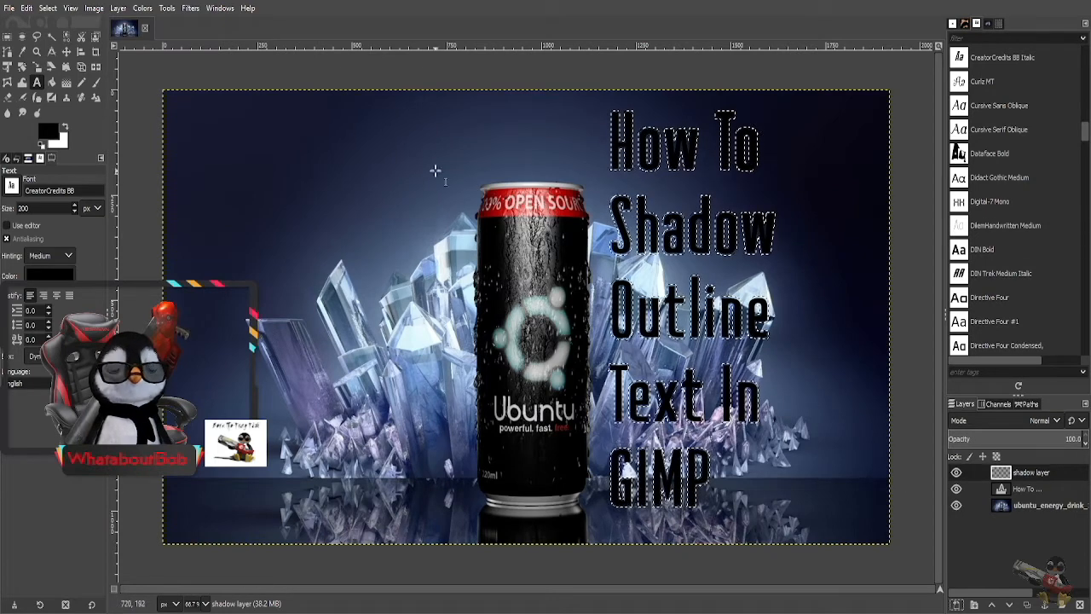
{"action": "left_click", "coordinate": [51, 81]}
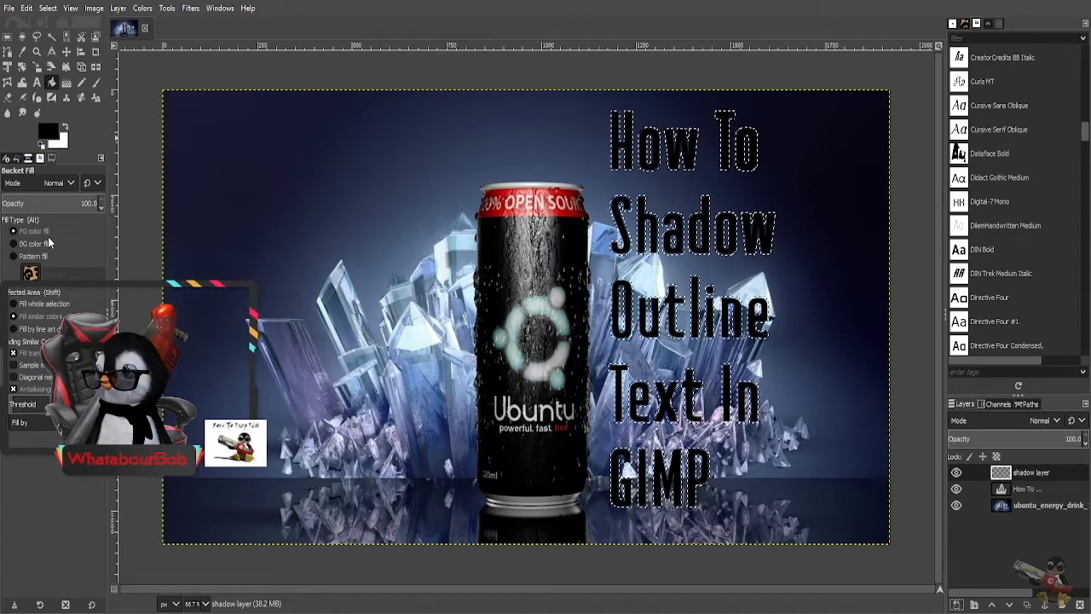
{"action": "left_click", "coordinate": [48, 130]}
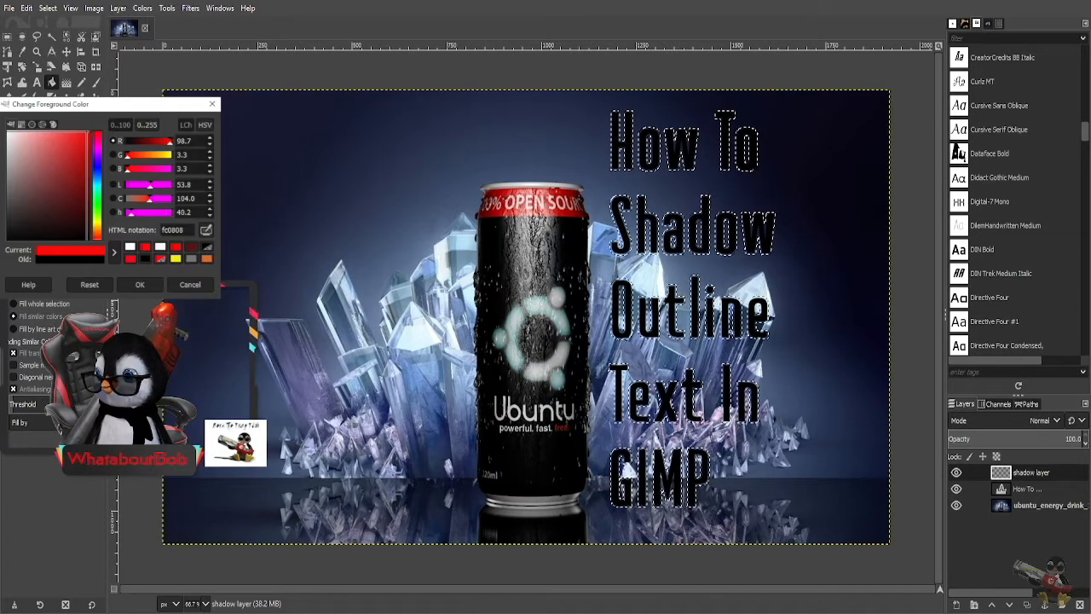
{"action": "left_click", "coordinate": [152, 288]}
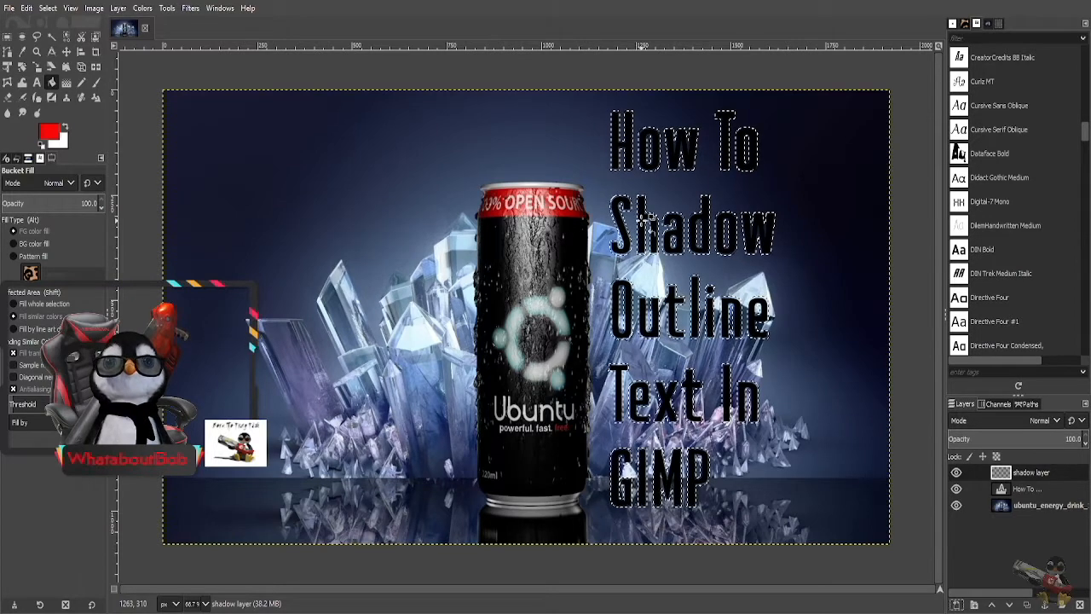
{"action": "left_click", "coordinate": [640, 219]}
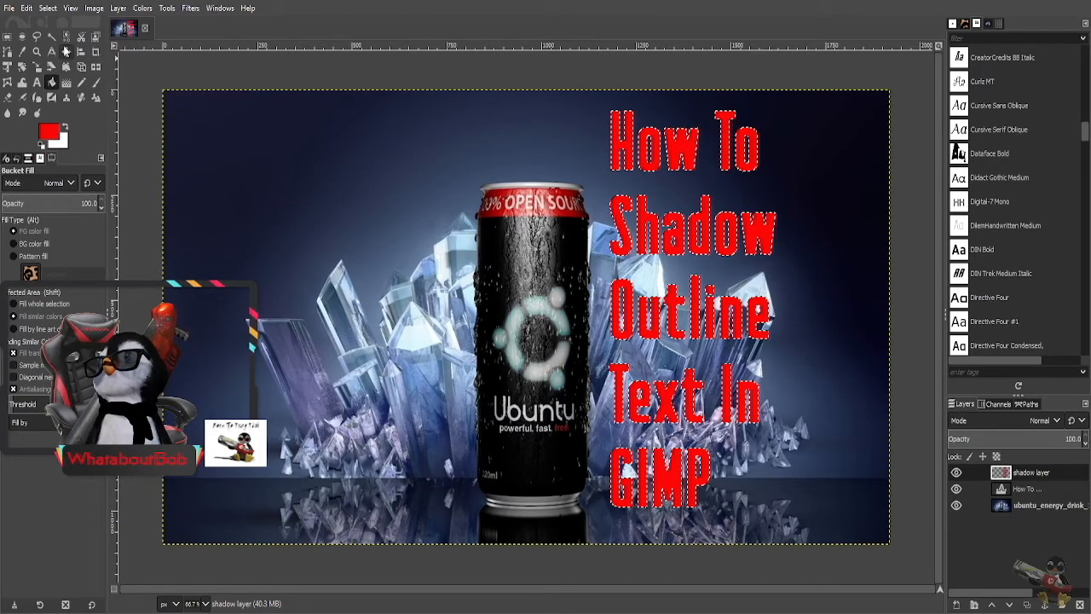
- Clear the selection and apply a Gaussian Blur of 1.50 in X and Y to the shadow layer
{"action": "left_click", "coordinate": [48, 8]}
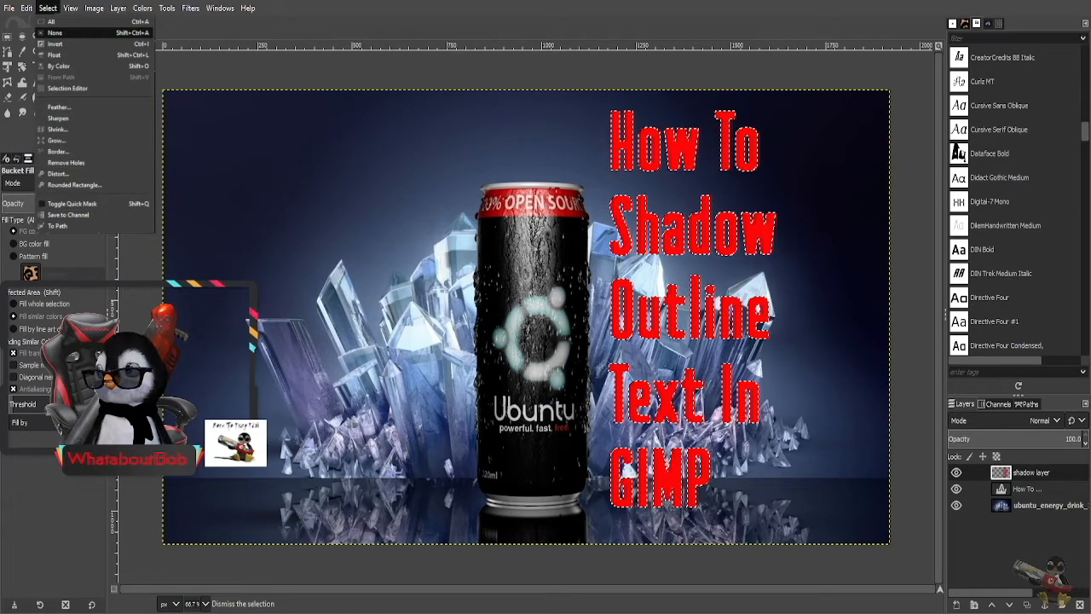
{"action": "left_click", "coordinate": [58, 32]}
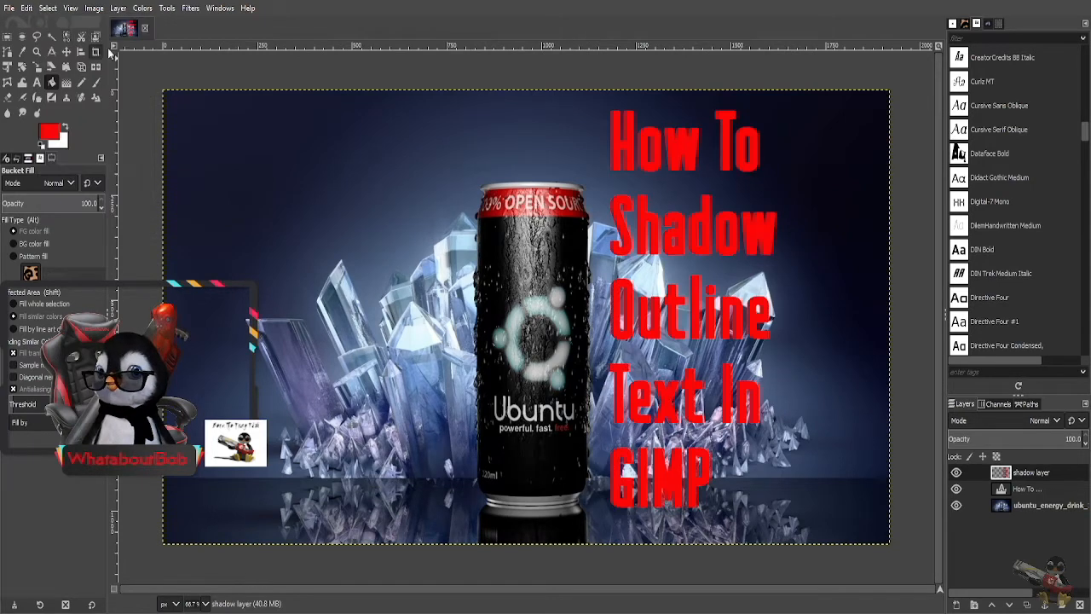
{"action": "left_click", "coordinate": [191, 8]}
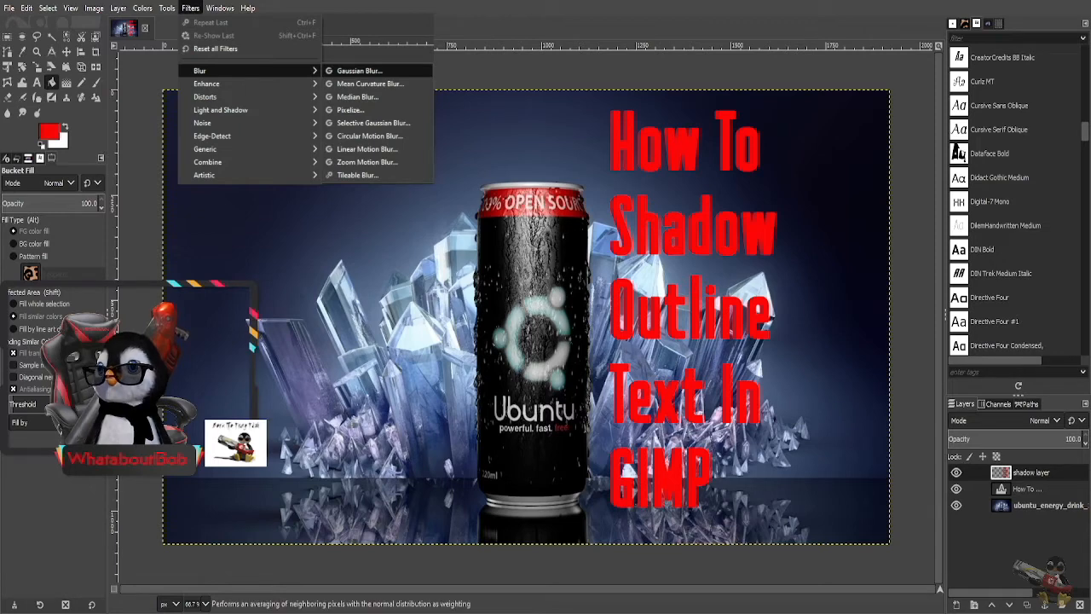
{"action": "left_click", "coordinate": [359, 71]}
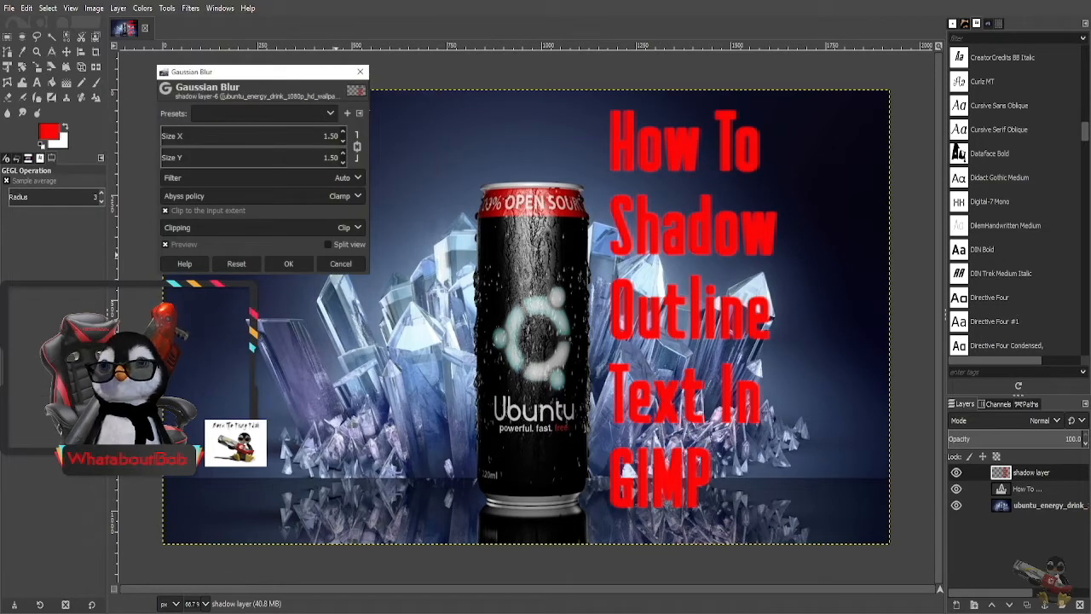
{"action": "left_click", "coordinate": [288, 263]}
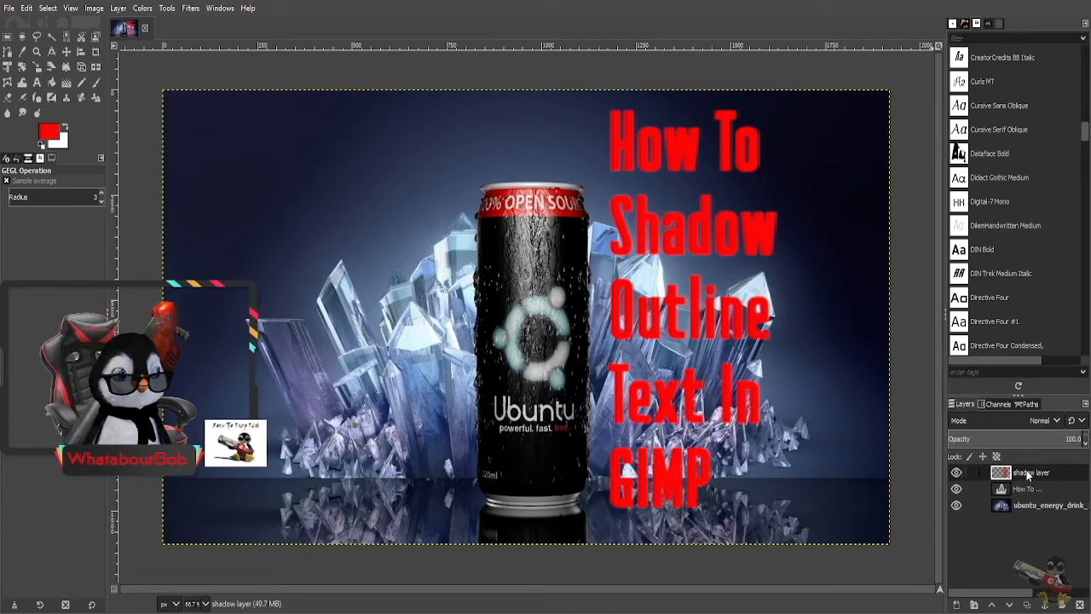
- Place the shadow layer beneath the text layer and merge the text layer down onto it
{"action": "left_click_drag", "start_coordinate": [1028, 475], "coordinate": [1028, 492]}
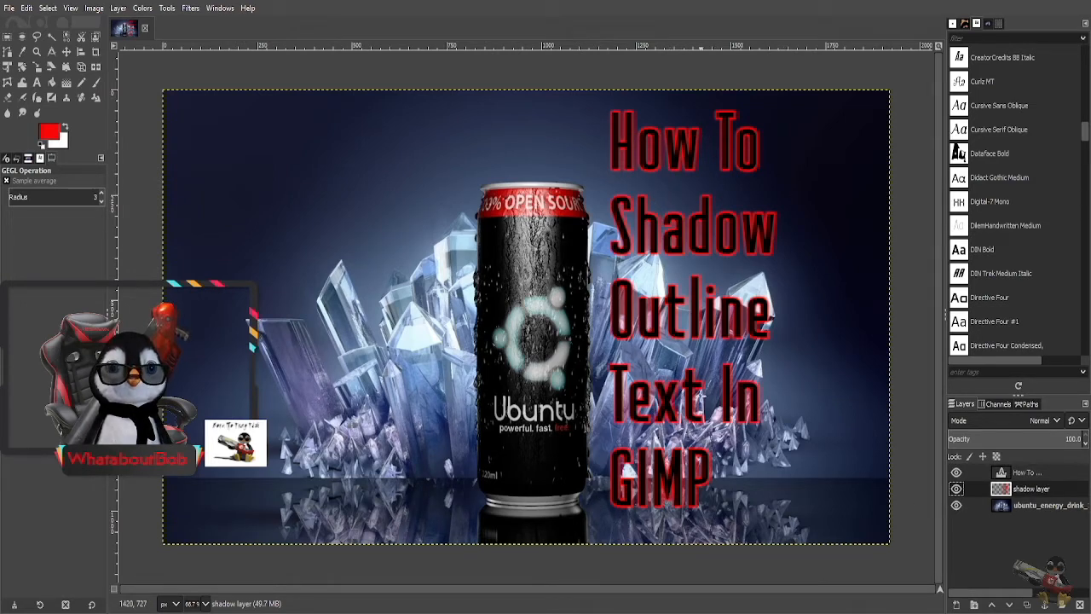
{"action": "left_click", "coordinate": [1024, 476]}
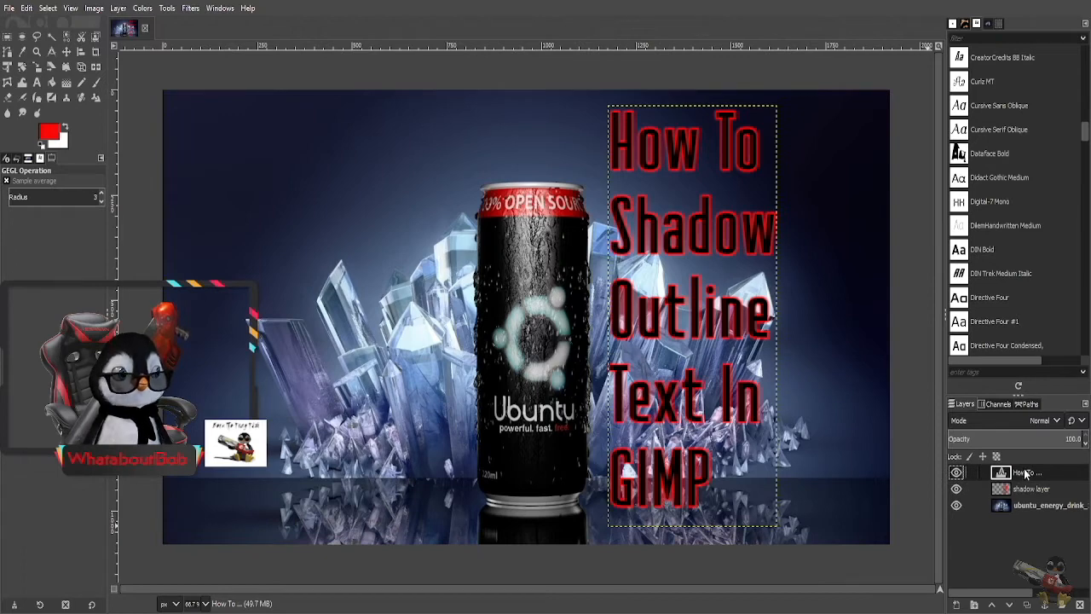
{"action": "right_click", "coordinate": [1025, 471]}
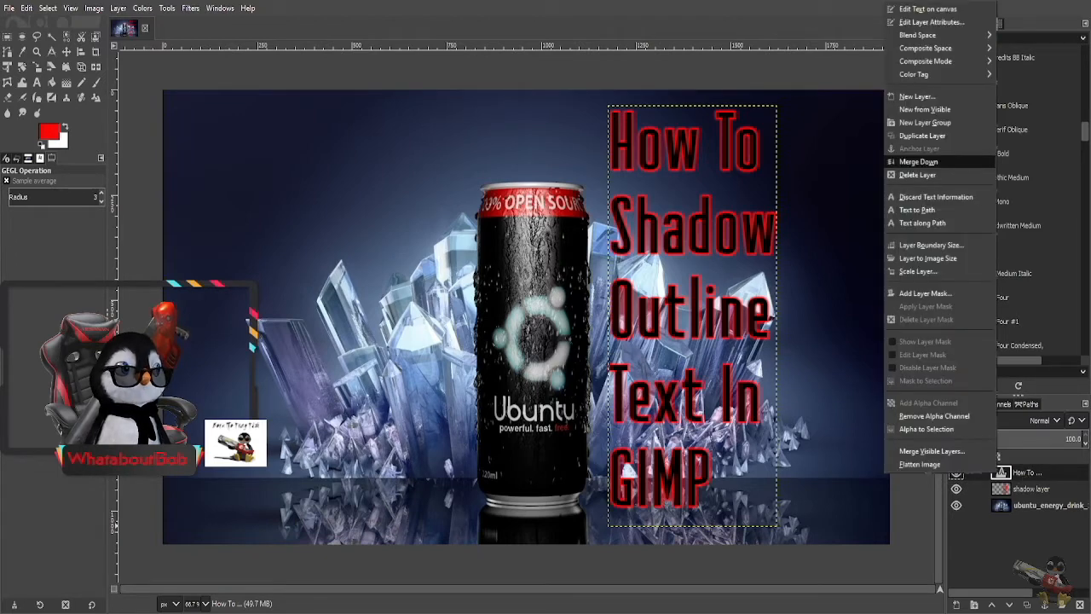
{"action": "left_click", "coordinate": [952, 161]}
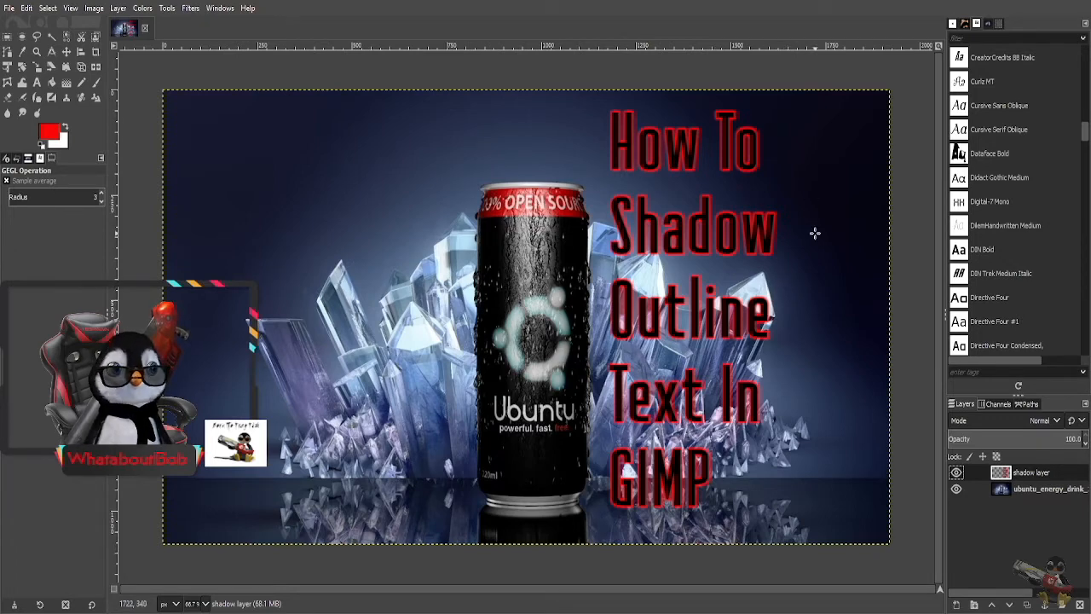
- Create a selection from the alpha of the merged shadow layer and grow it by 7 px
{"action": "right_click", "coordinate": [1028, 473]}
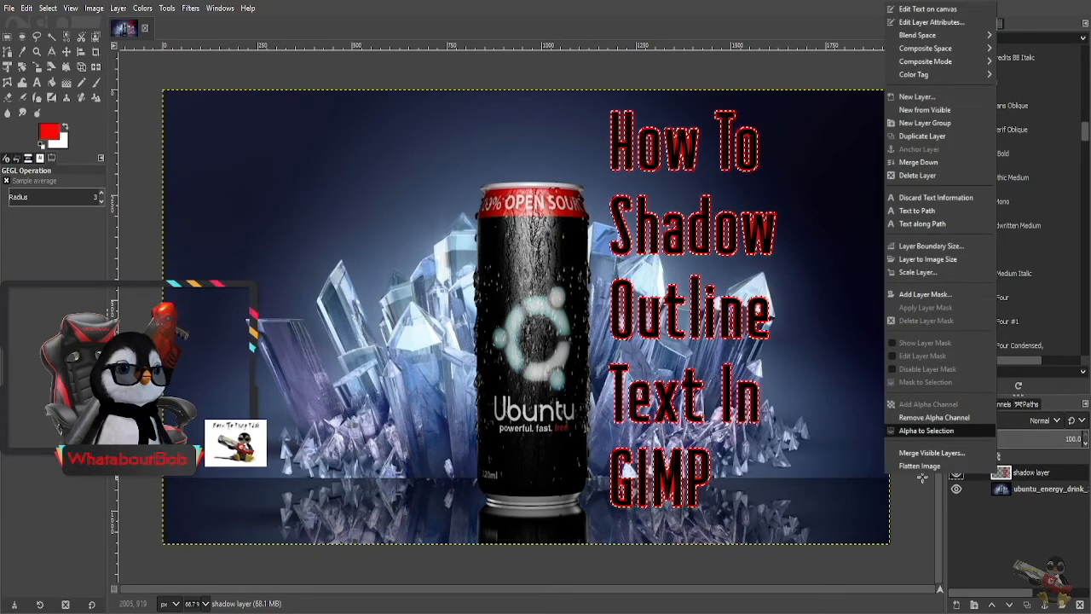
{"action": "left_click", "coordinate": [926, 430]}
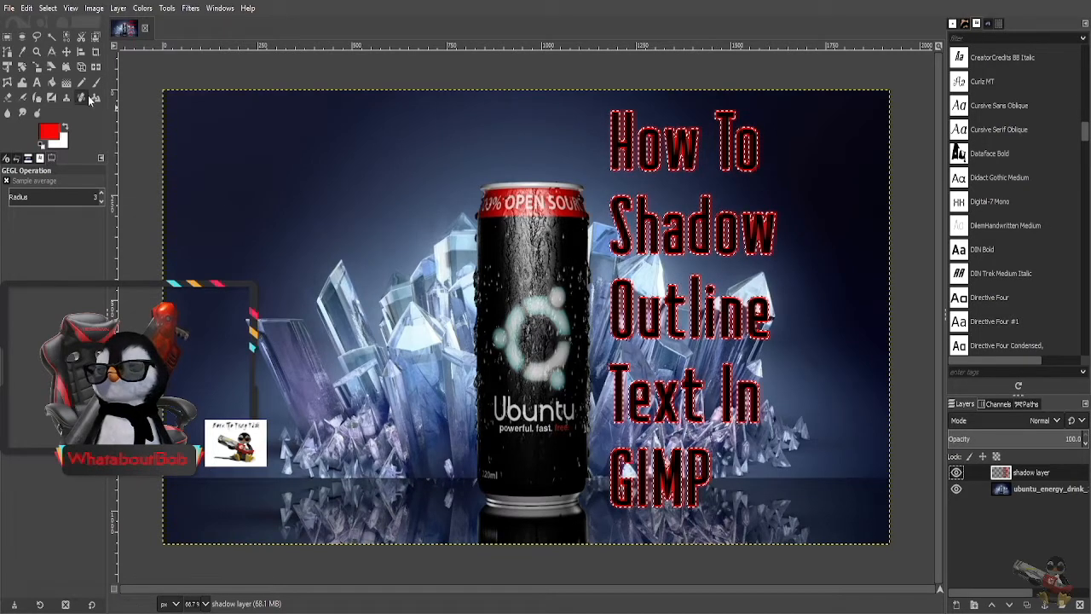
{"action": "left_click", "coordinate": [47, 9]}
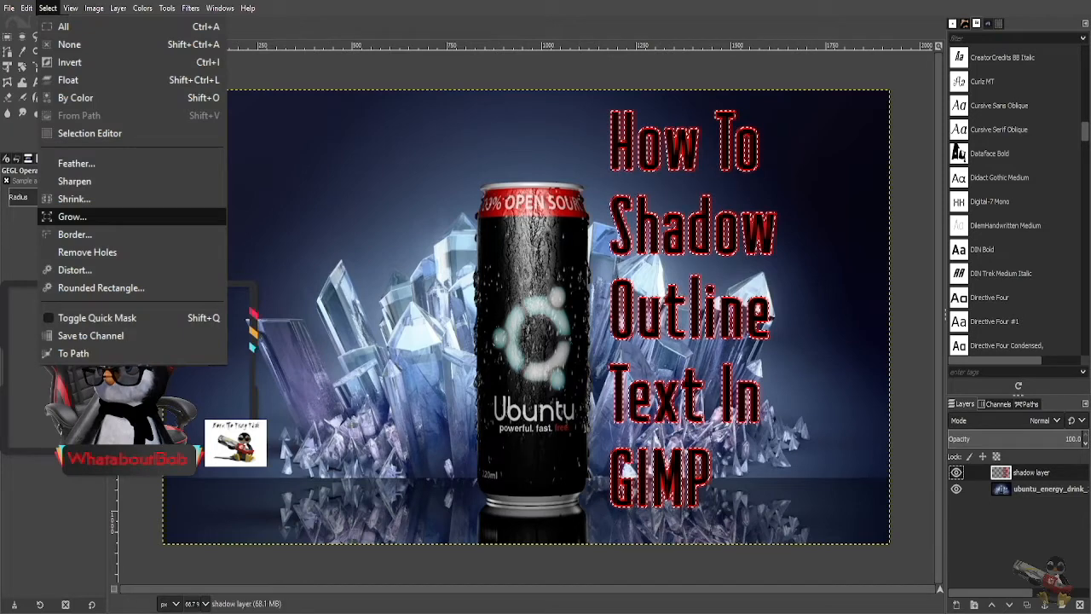
{"action": "left_click", "coordinate": [75, 212]}
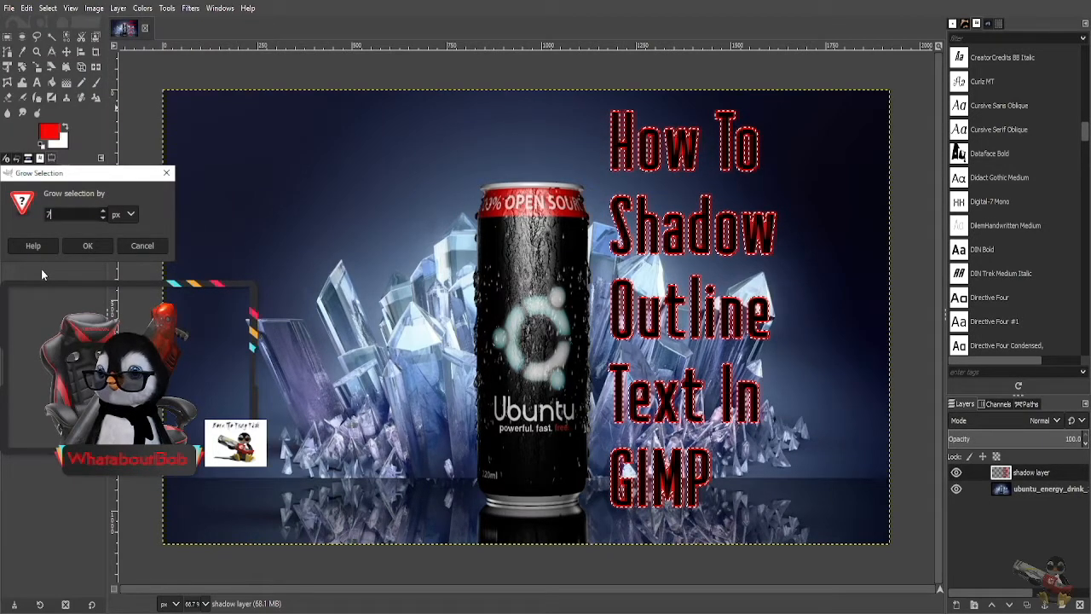
{"action": "left_click", "coordinate": [87, 246]}
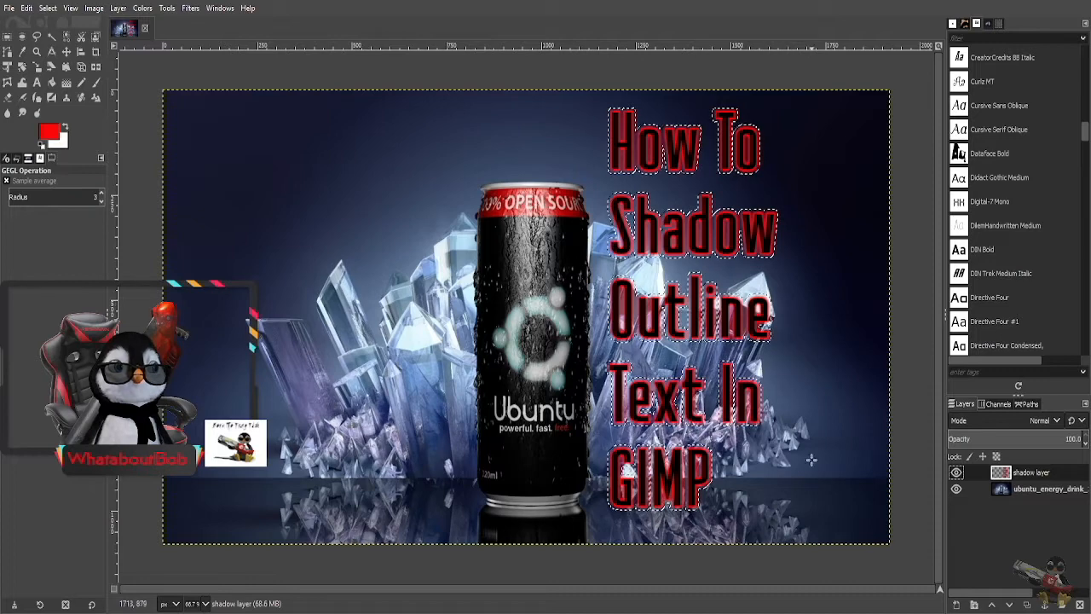
- Bucket-fill the grown lettering selection with white on a new transparent layer above the text, and clear the selection
{"action": "left_click", "coordinate": [955, 604]}
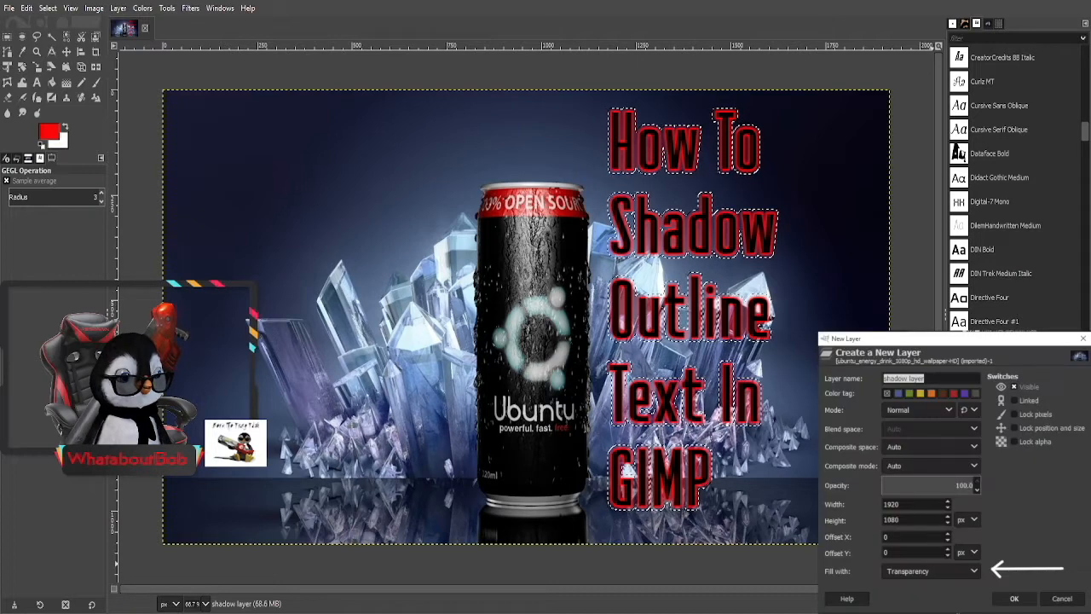
{"action": "key", "text": "Return"}
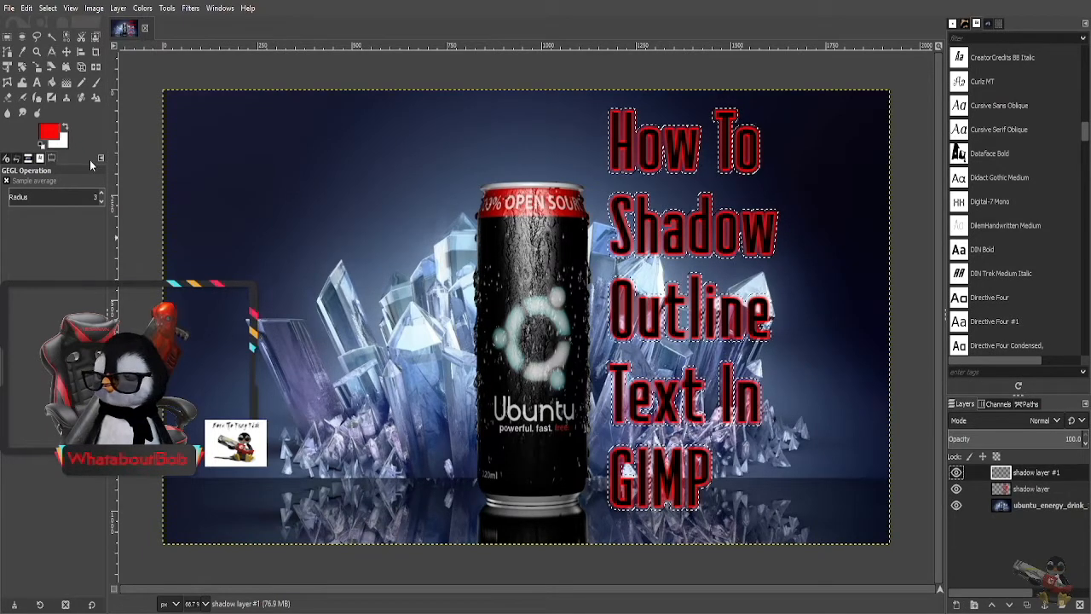
{"action": "left_click", "coordinate": [53, 84]}
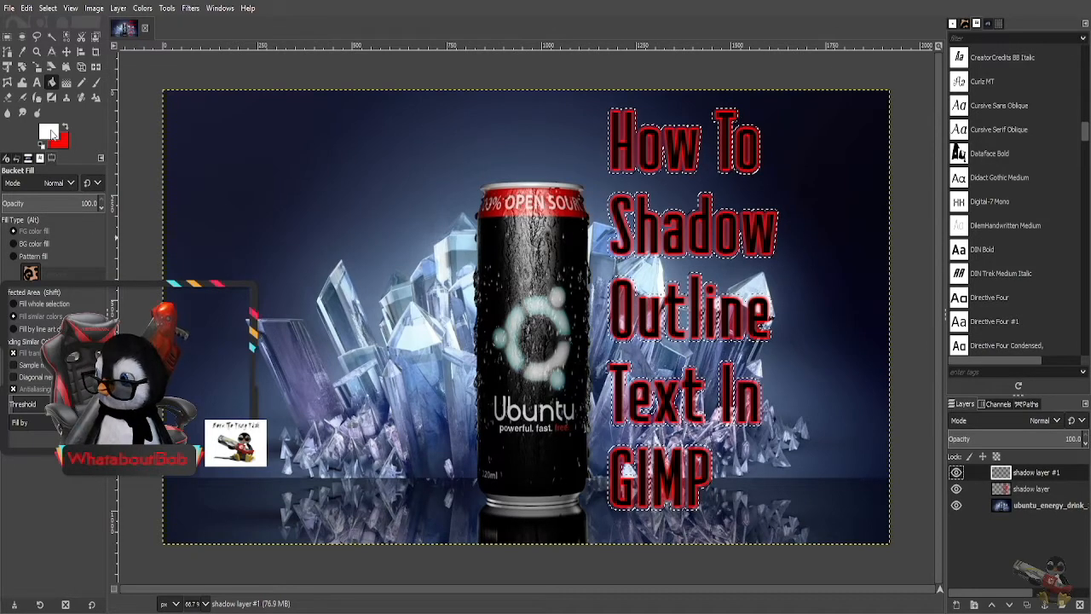
{"action": "left_click", "coordinate": [637, 134]}
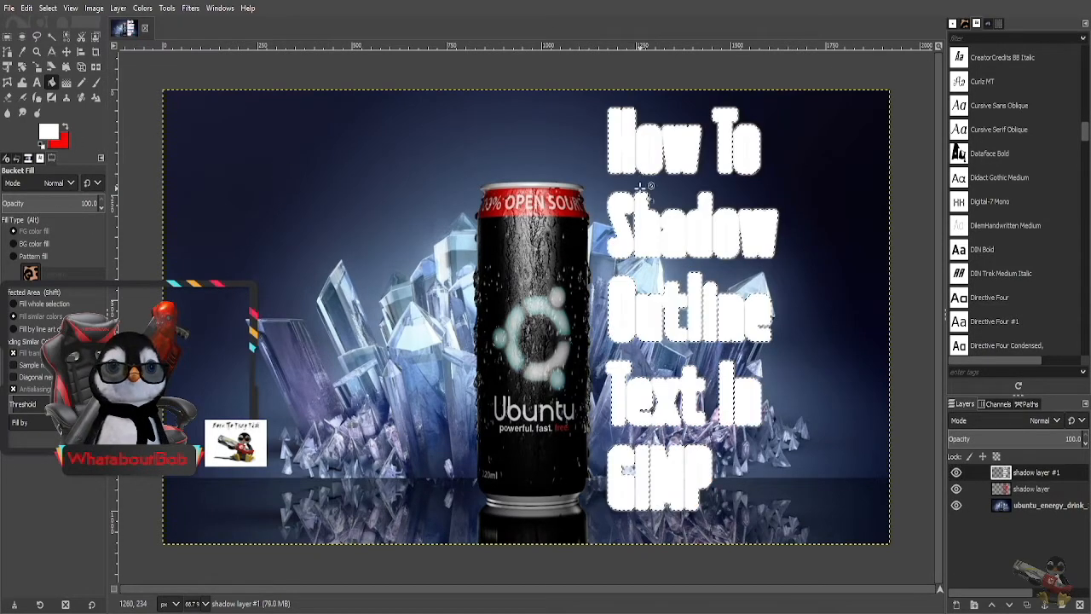
{"action": "left_click", "coordinate": [42, 11]}
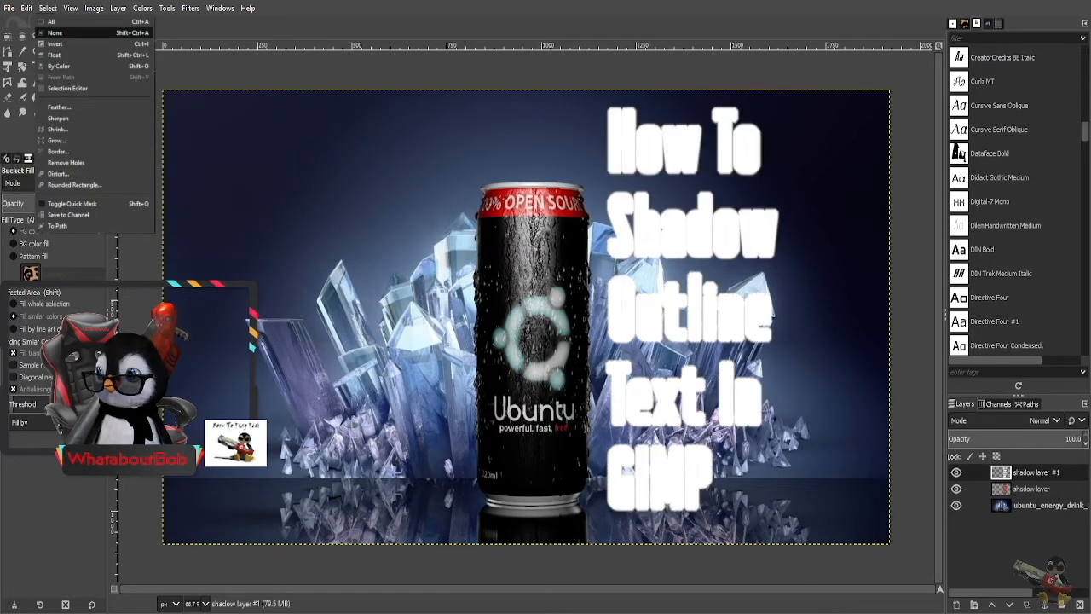
{"action": "left_click", "coordinate": [51, 39]}
- Apply a Gaussian Blur of 1.50 in X and Y to the white layer and place it beneath the red-outlined text layer
{"action": "left_click", "coordinate": [191, 8]}
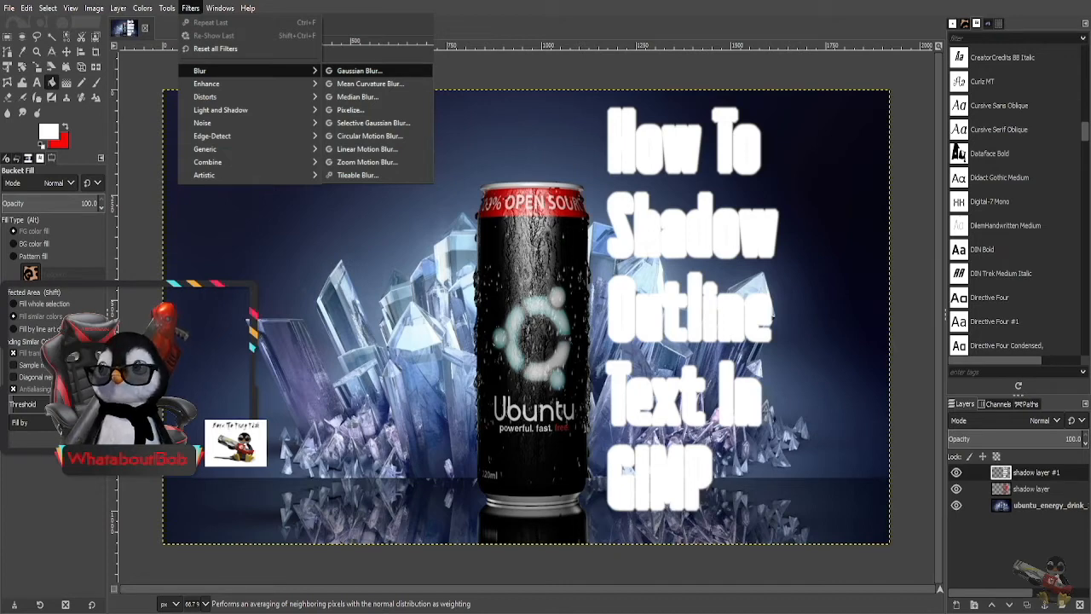
{"action": "left_click", "coordinate": [358, 71]}
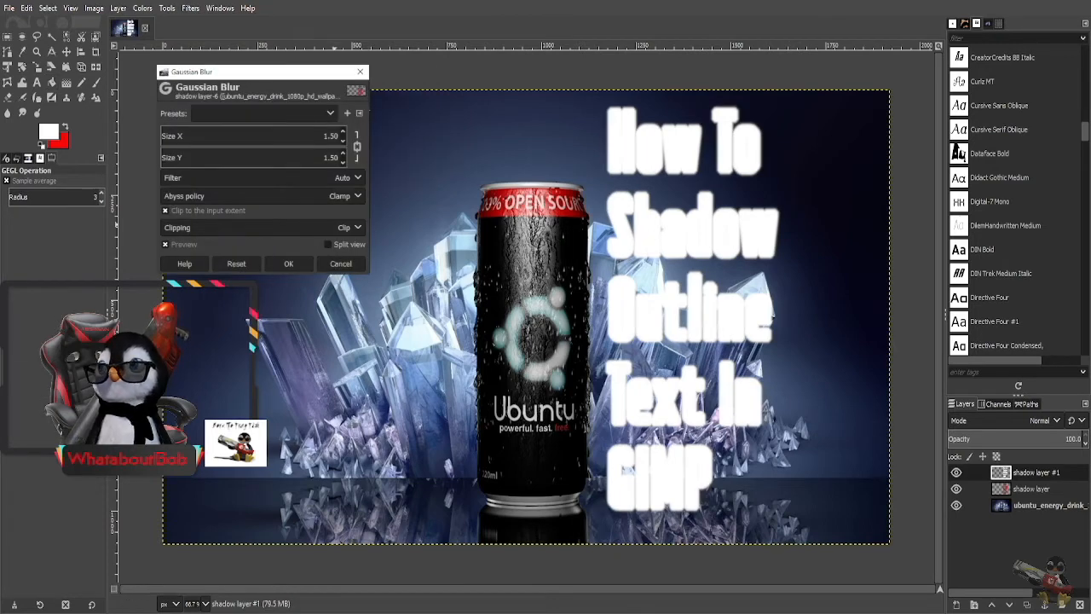
{"action": "left_click", "coordinate": [288, 263]}
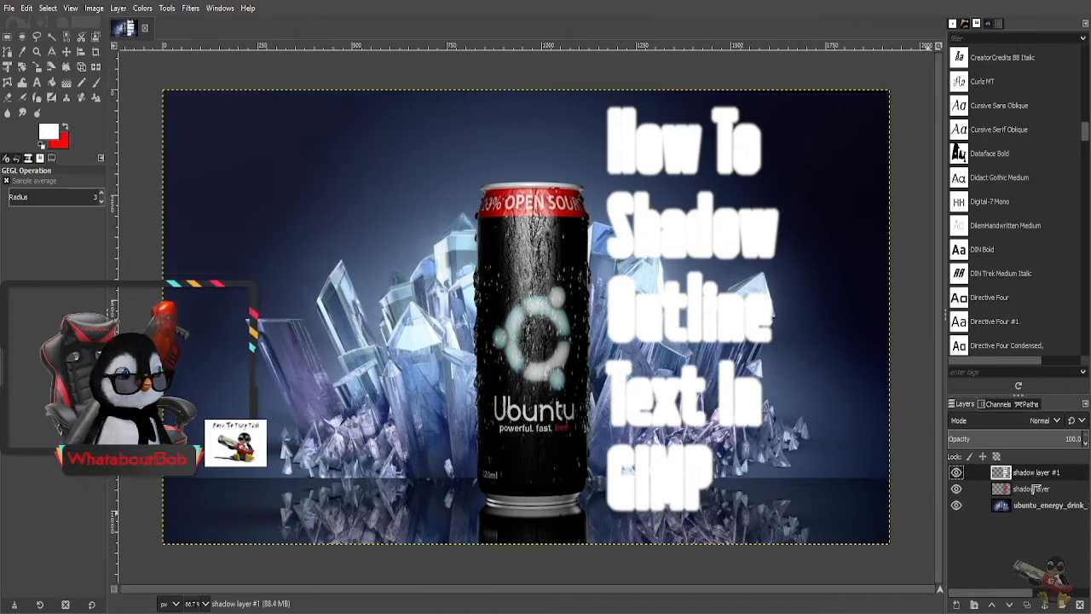
{"action": "left_click_drag", "start_coordinate": [1032, 493], "coordinate": [1030, 491]}
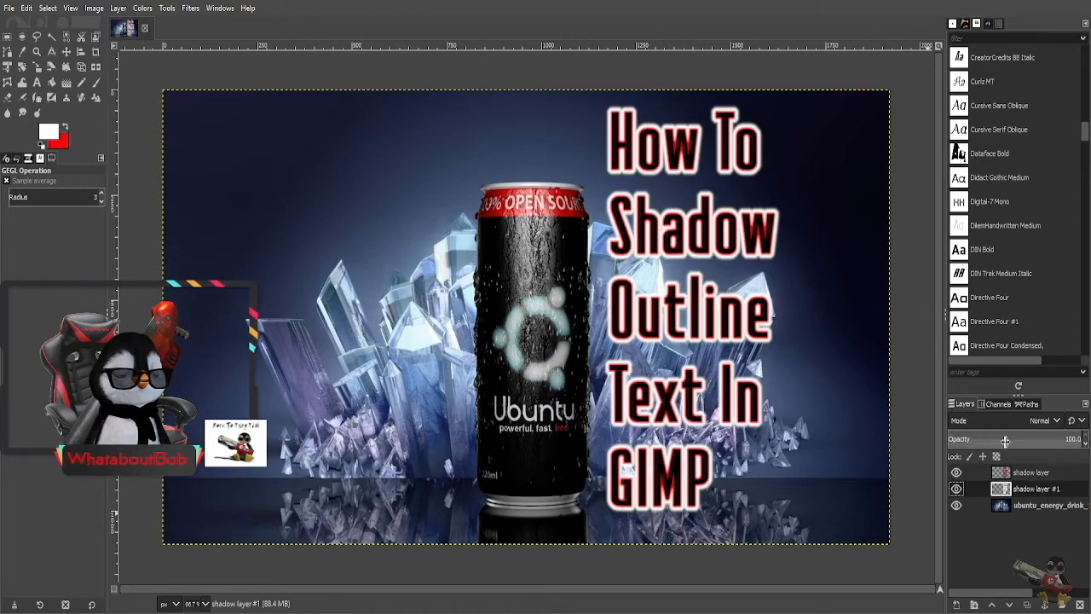